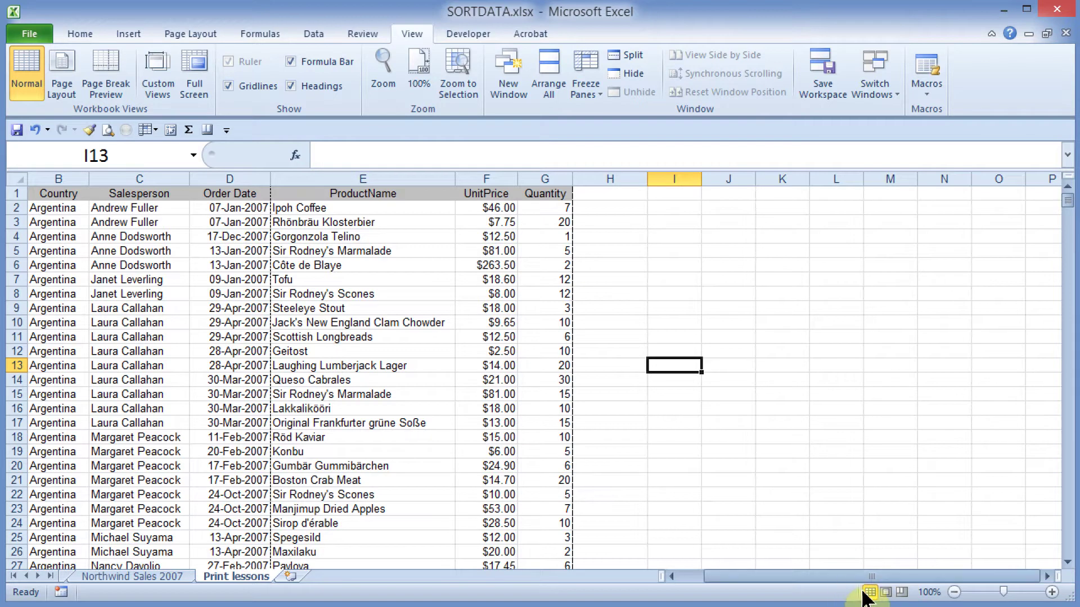
- Switch the Print lessons sheet to Page Break Preview and check its print scaling in Page Setup
{"action": "left_click", "coordinate": [903, 592]}
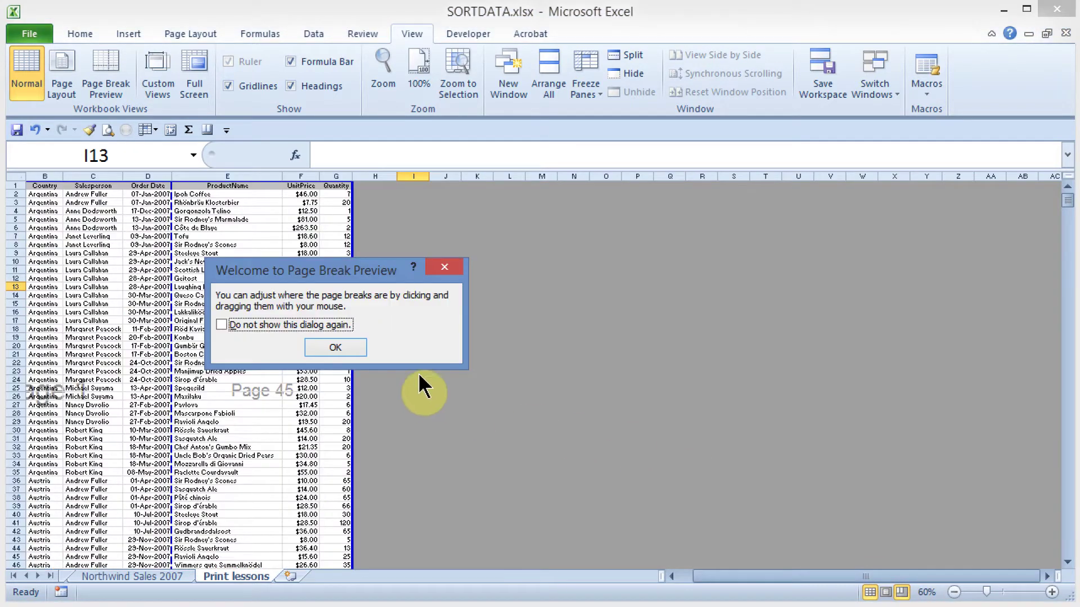
{"action": "left_click", "coordinate": [335, 349]}
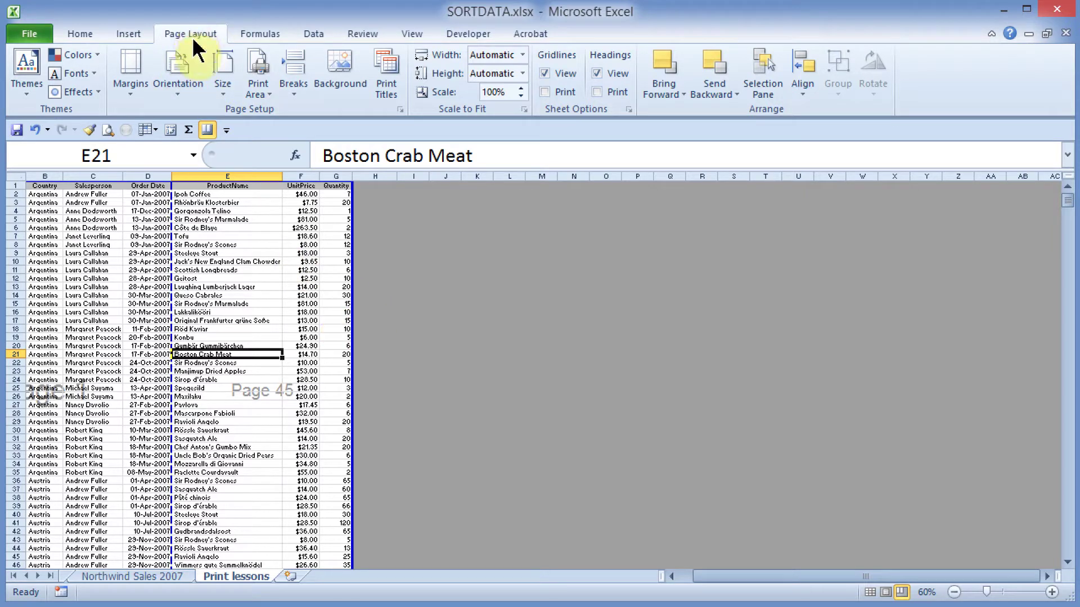
{"action": "left_click", "coordinate": [400, 108]}
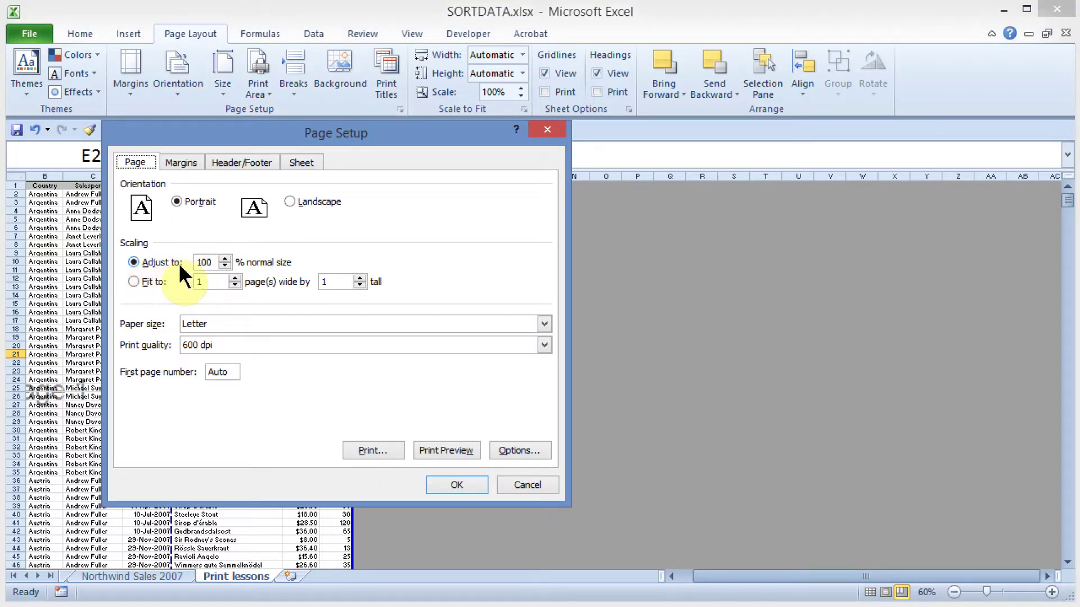
{"action": "left_click", "coordinate": [209, 265]}
{"action": "key", "text": "Escape"}
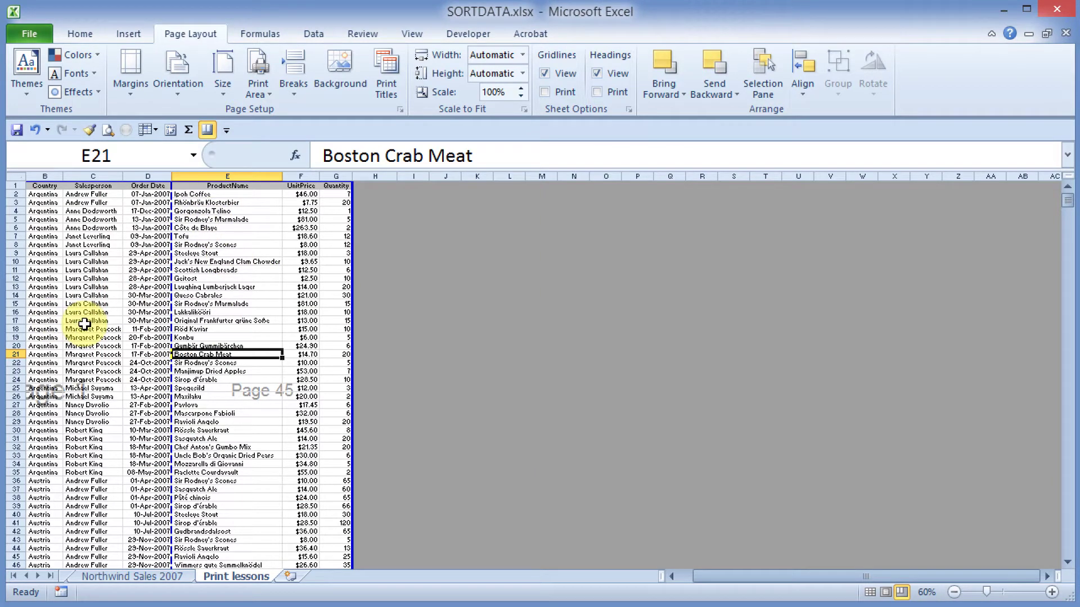
- Insert manual page breaks above and to the left of cell C23
{"action": "left_click", "coordinate": [147, 338]}
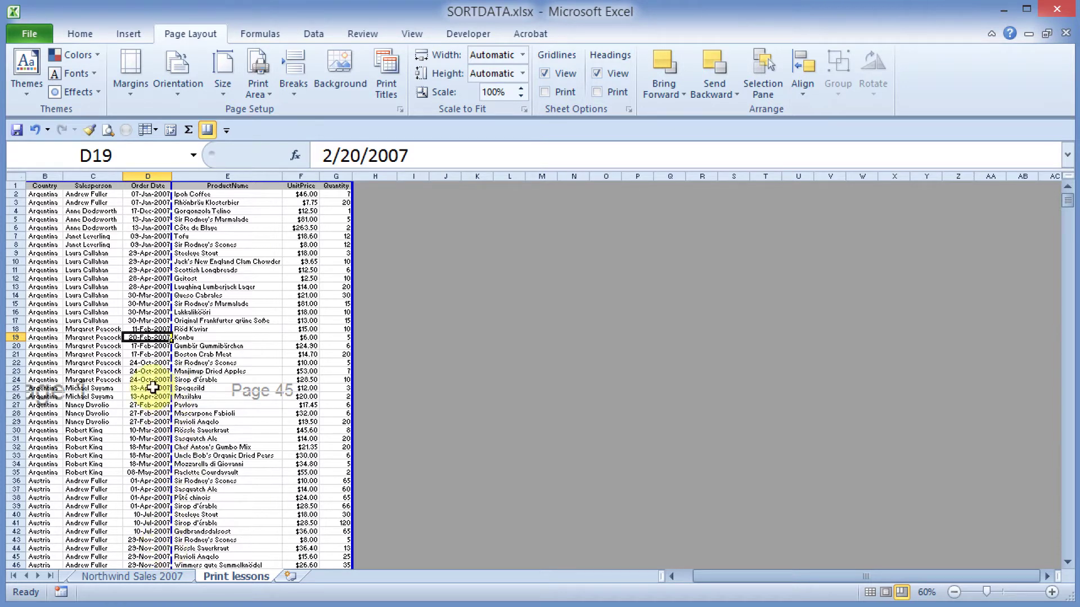
{"action": "left_click", "coordinate": [115, 373]}
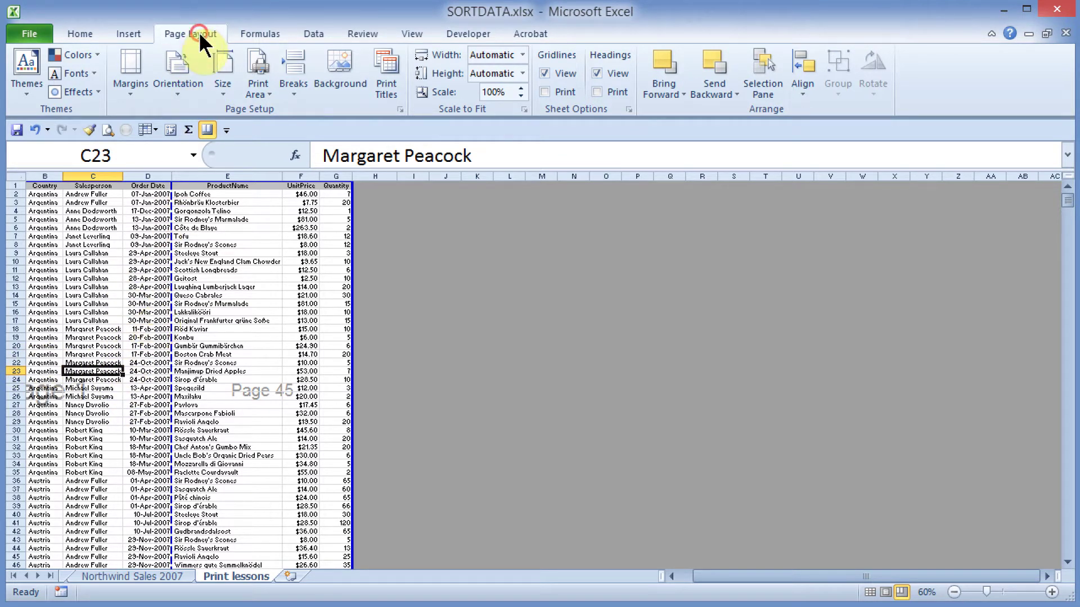
{"action": "left_click", "coordinate": [295, 92]}
{"action": "left_click", "coordinate": [313, 112]}
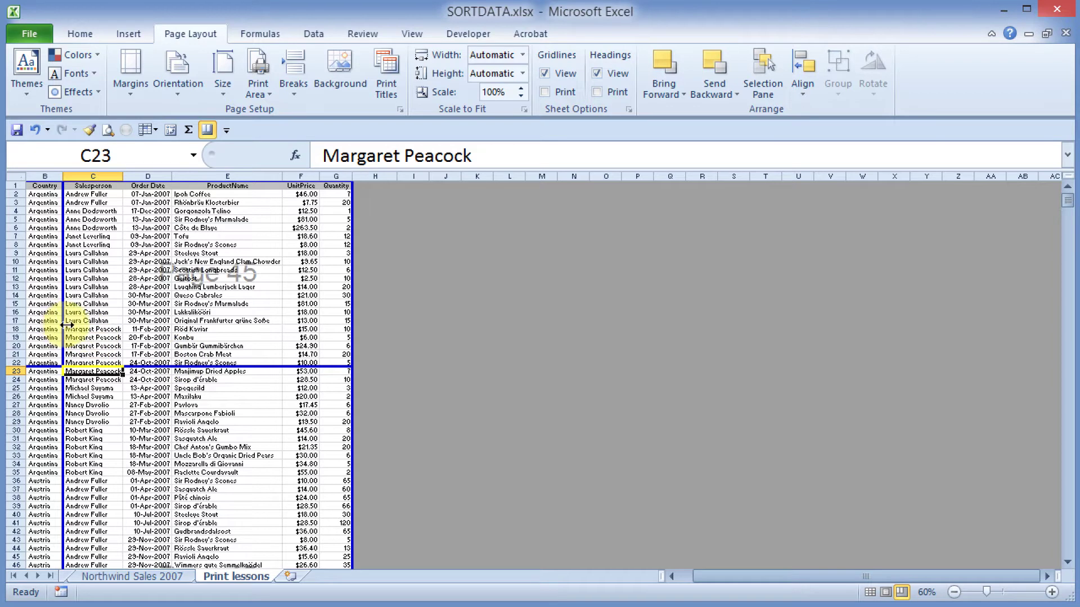
- Move the vertical page break to between columns D and E and the horizontal one below row 32, and check the print scaling
{"action": "left_click_drag", "start_coordinate": [65, 325], "coordinate": [172, 329]}
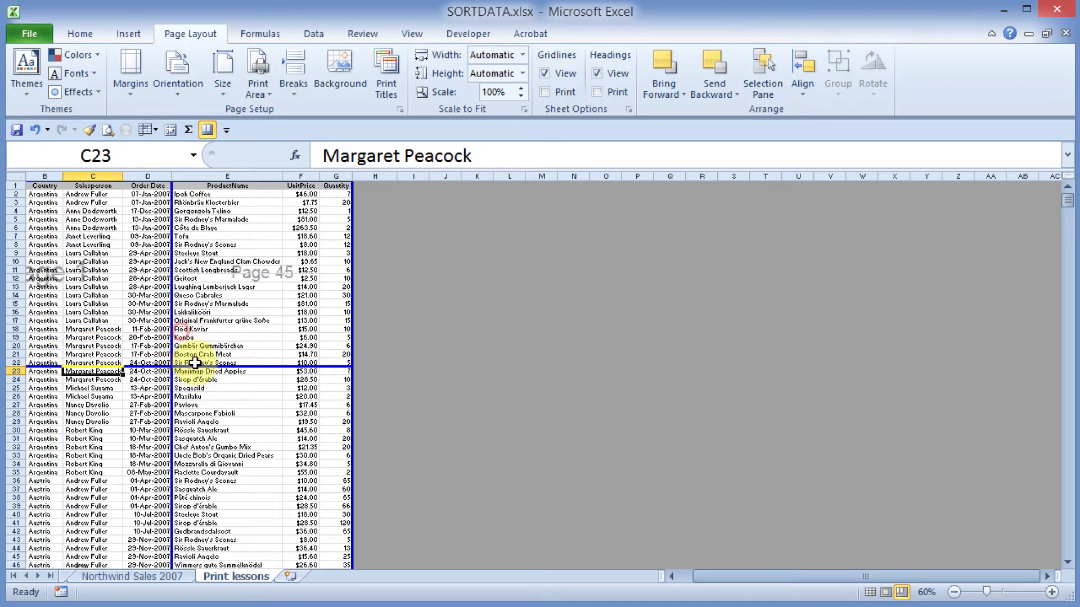
{"action": "left_click_drag", "start_coordinate": [203, 366], "coordinate": [207, 340]}
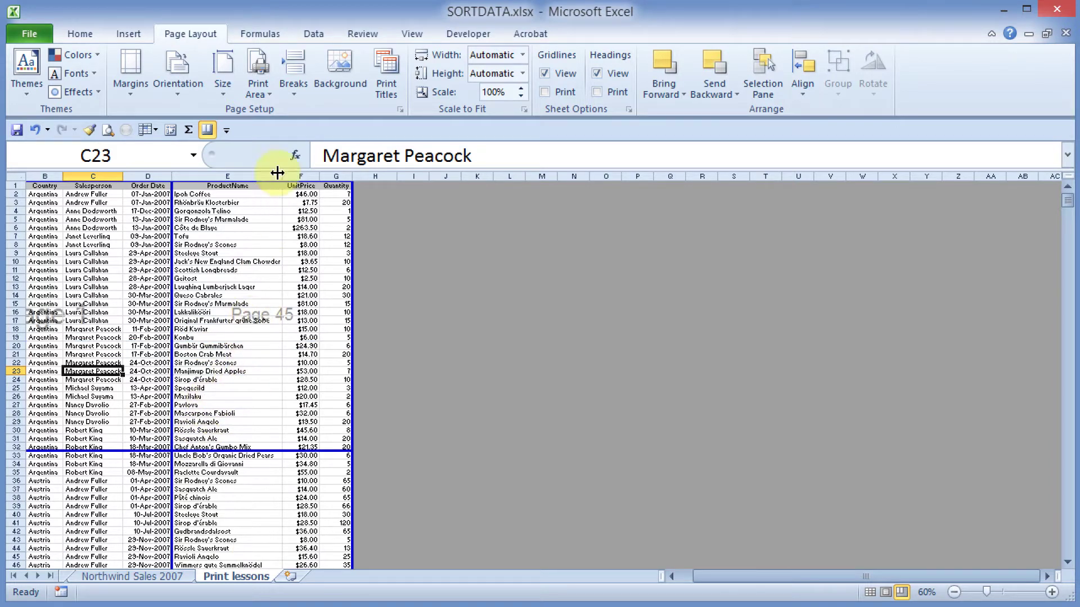
{"action": "left_click", "coordinate": [400, 109]}
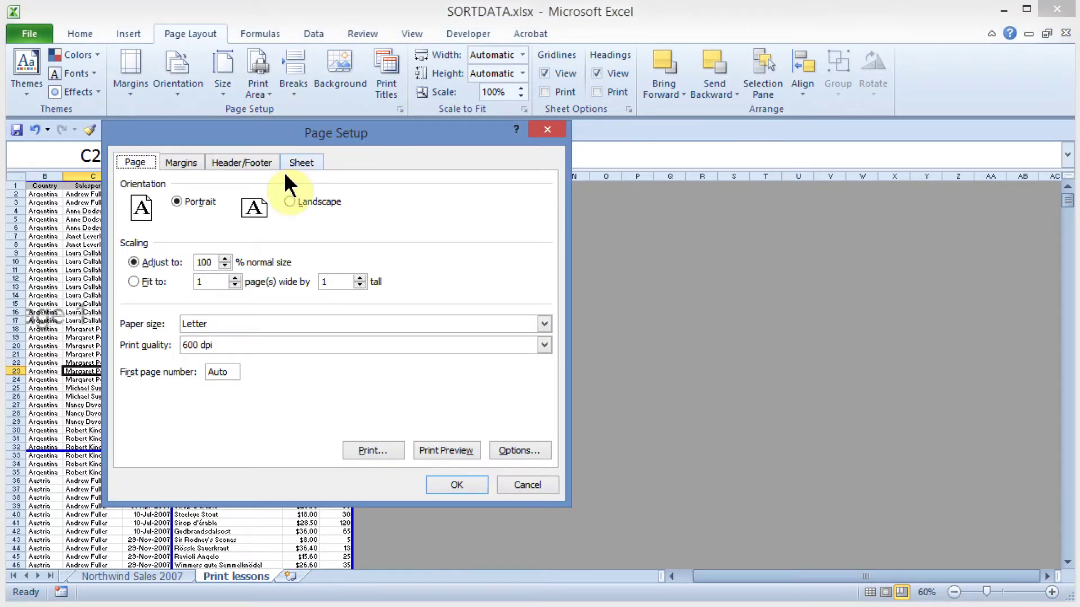
{"action": "left_click", "coordinate": [444, 485]}
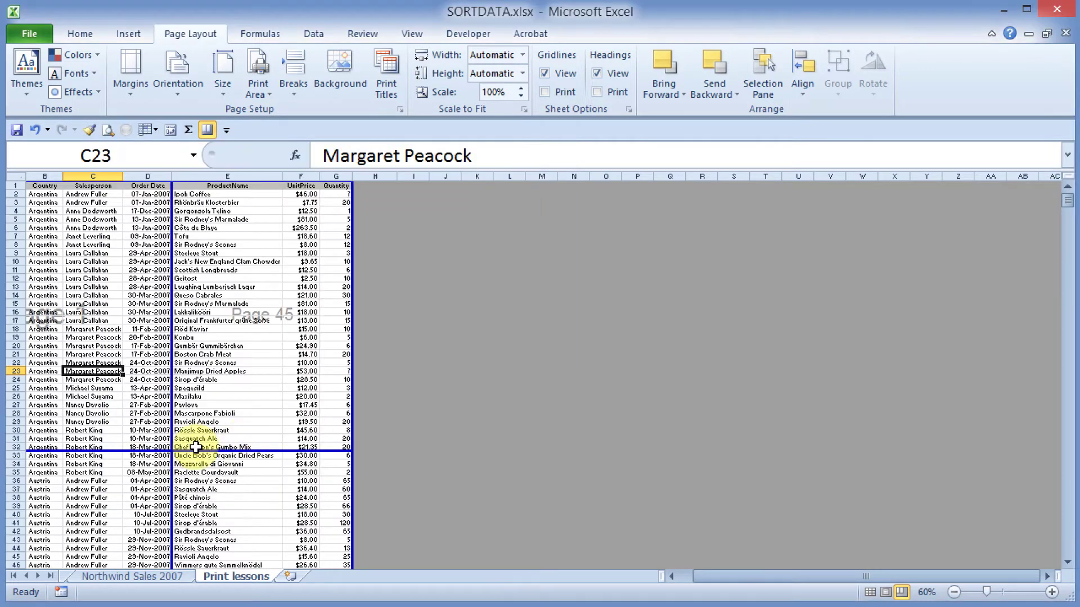
- Move the horizontal page break down to below row 67 and check the print scaling in Page Setup
{"action": "left_click_drag", "start_coordinate": [200, 448], "coordinate": [220, 552]}
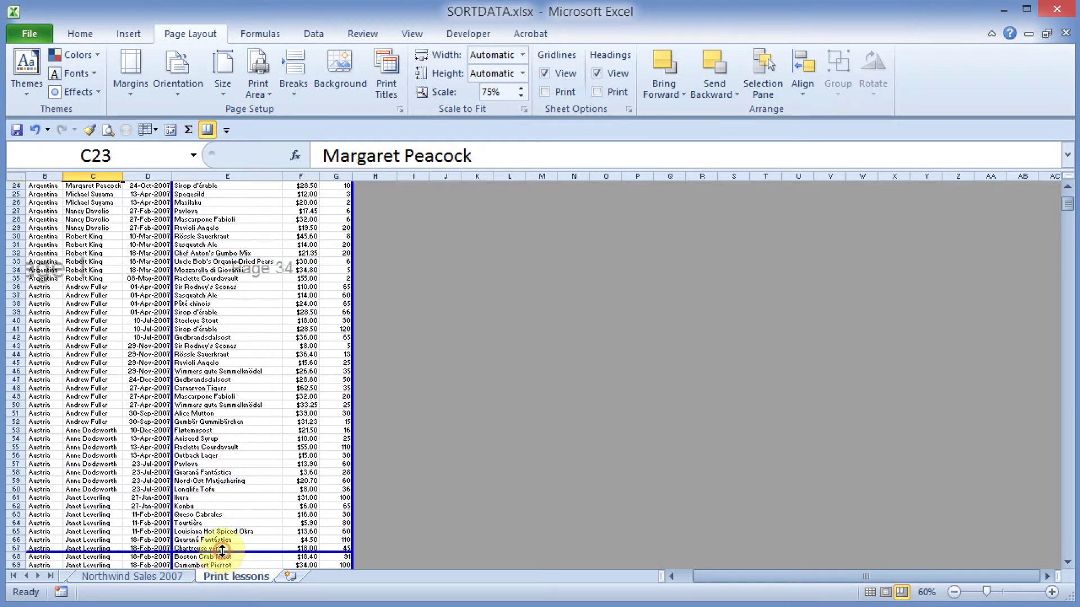
{"action": "left_click", "coordinate": [400, 109]}
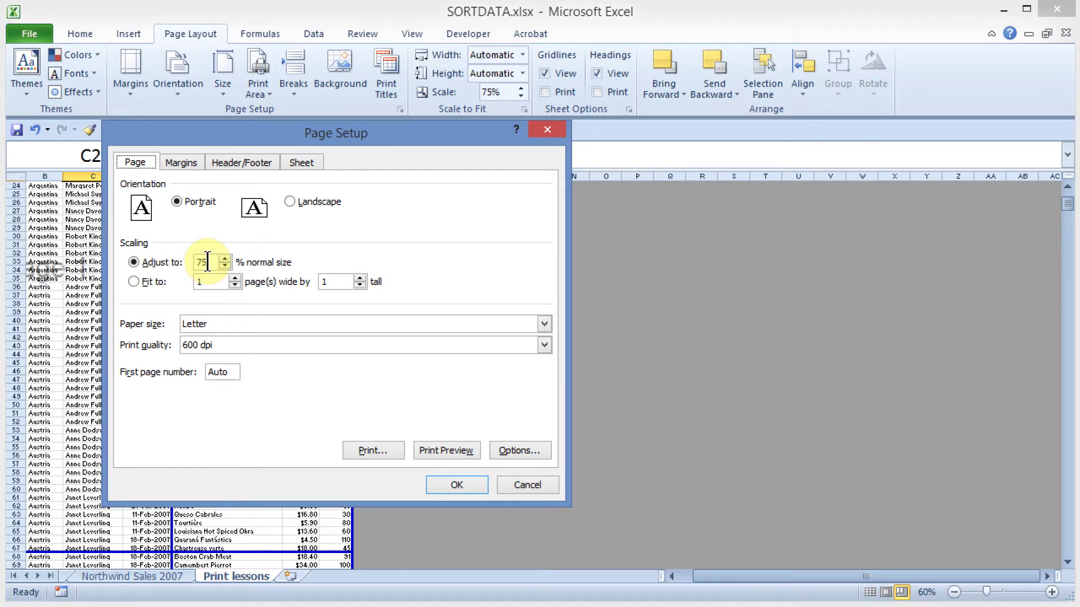
{"action": "left_click", "coordinate": [464, 485]}
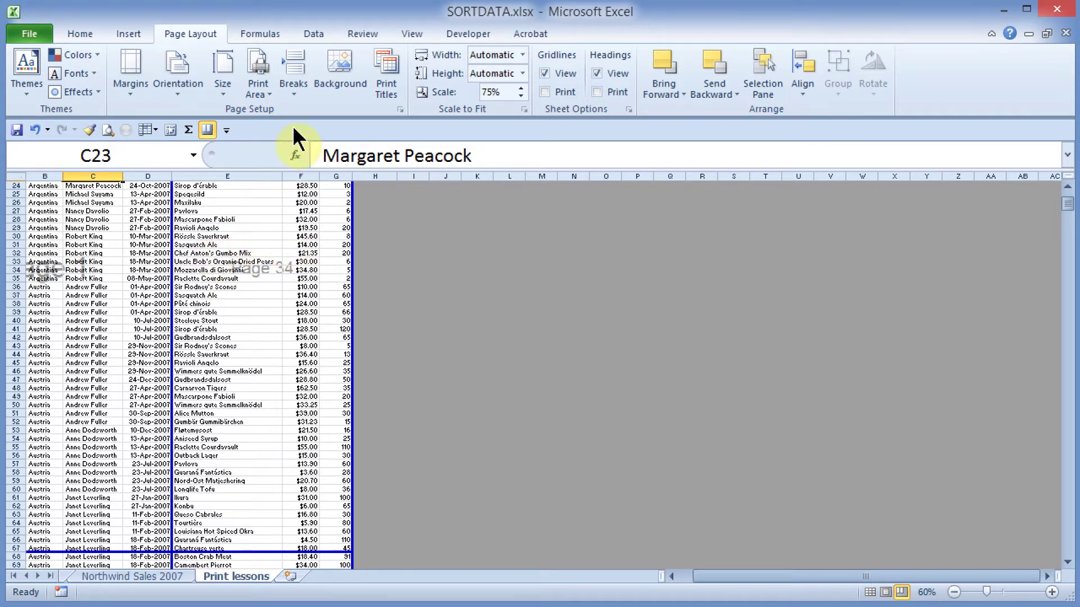
- Reset all page breaks on the sheet and check the print scaling in Page Setup
{"action": "left_click", "coordinate": [296, 93]}
{"action": "left_click", "coordinate": [339, 151]}
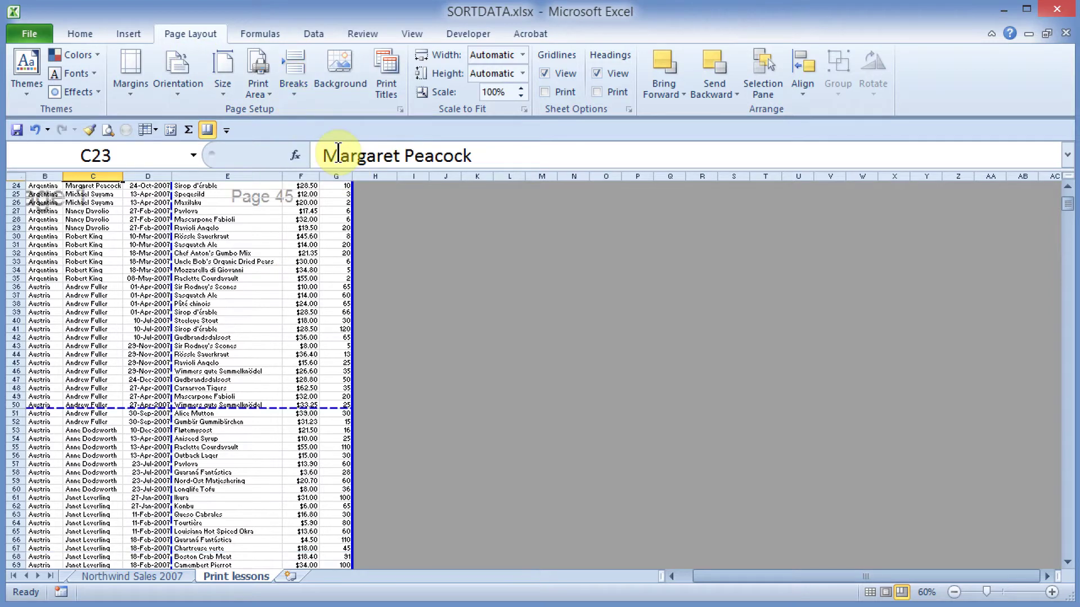
{"action": "scroll", "coordinate": [266, 311], "scroll_direction": "up", "scroll_amount": 8}
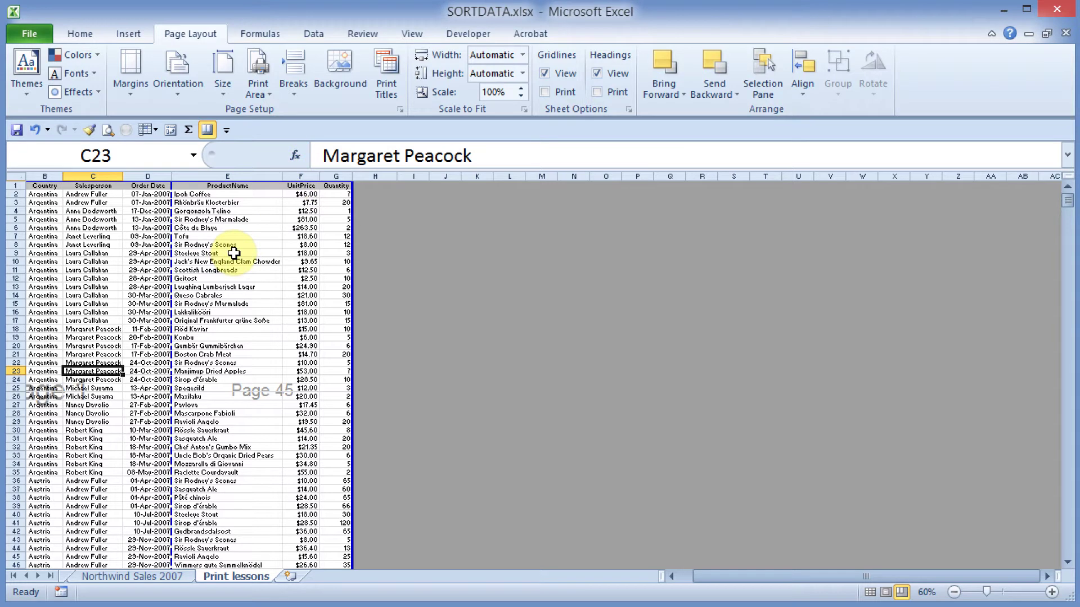
{"action": "left_click", "coordinate": [400, 109]}
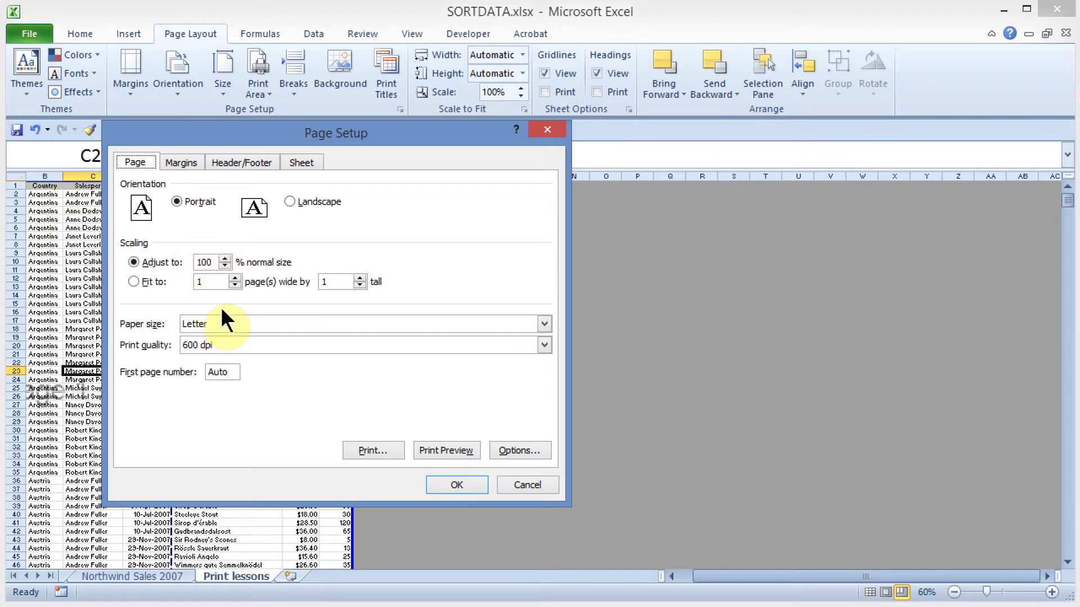
{"action": "left_click", "coordinate": [441, 481]}
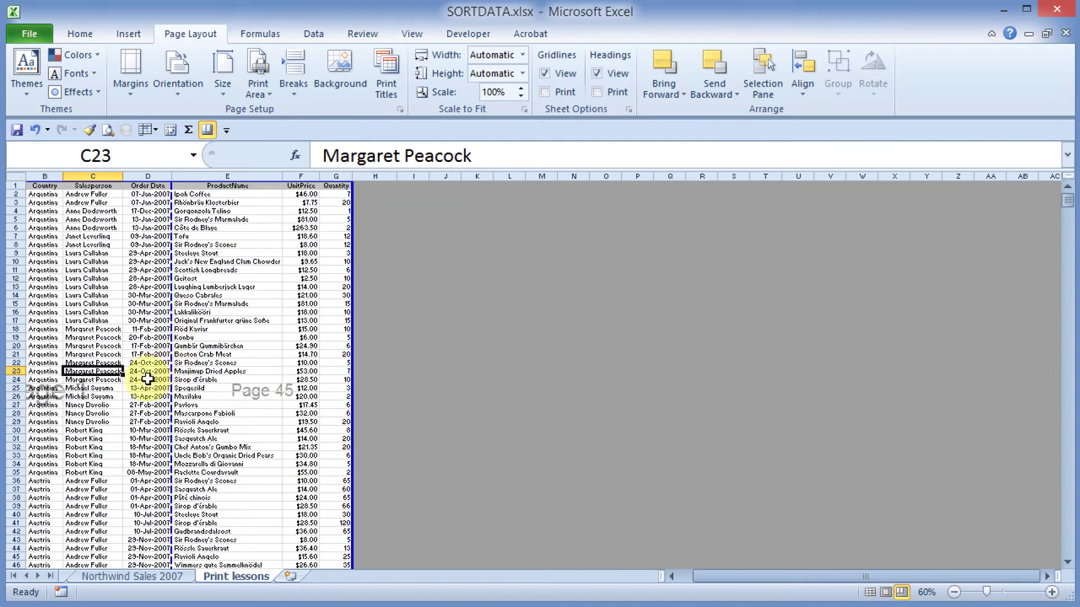
- Insert page breaks at cell C28 and move the vertical one to between columns E and F
{"action": "left_click", "coordinate": [110, 414]}
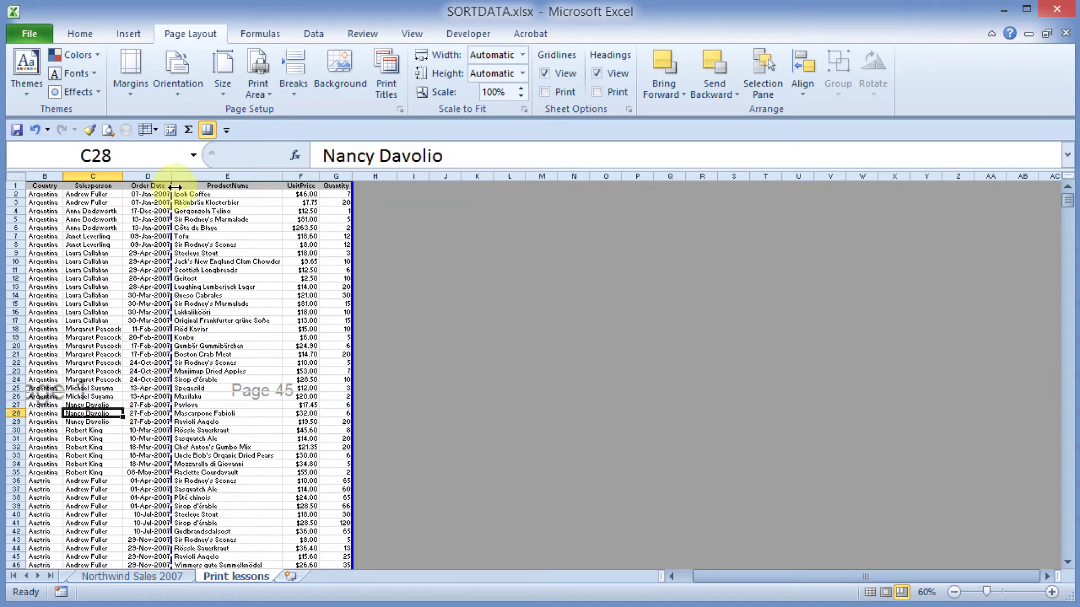
{"action": "left_click", "coordinate": [295, 86]}
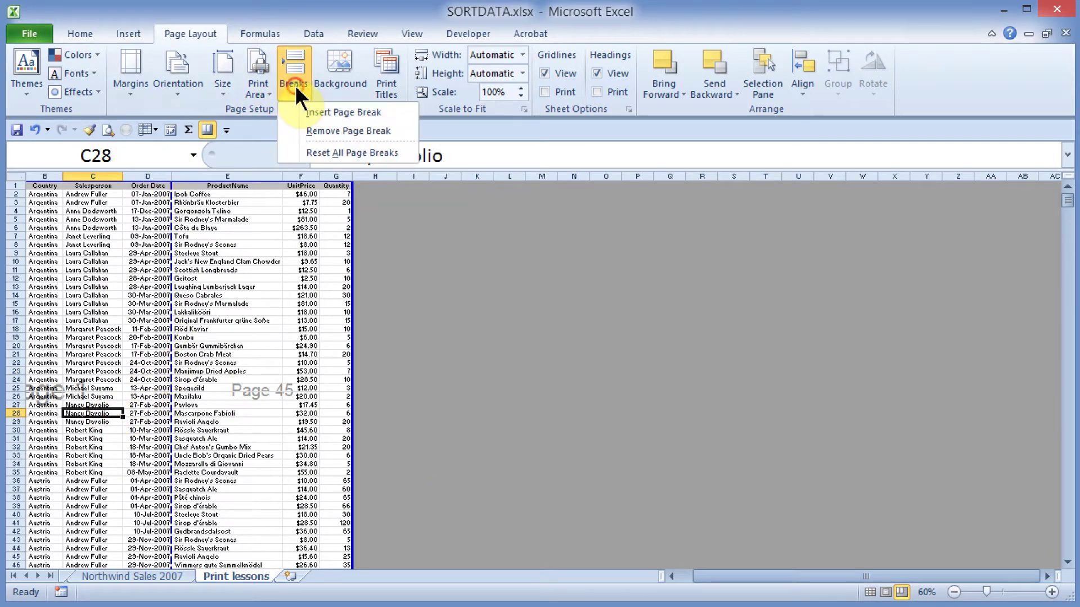
{"action": "left_click", "coordinate": [321, 111]}
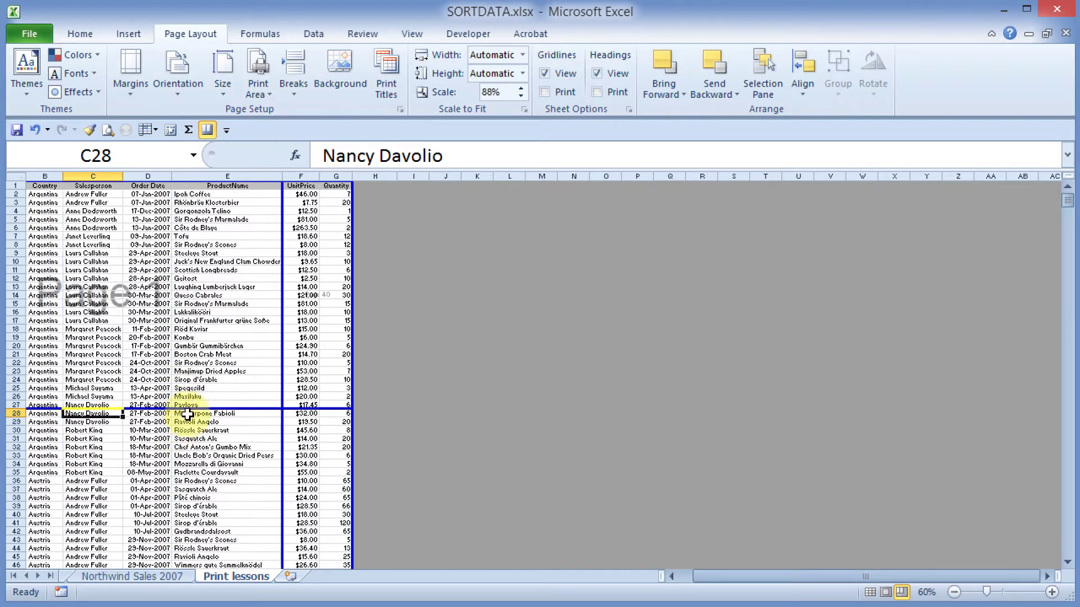
- Move the horizontal page break down to below row 61 and check the print scaling in Page Setup
{"action": "scroll", "coordinate": [194, 540], "scroll_direction": "down", "scroll_amount": 3}
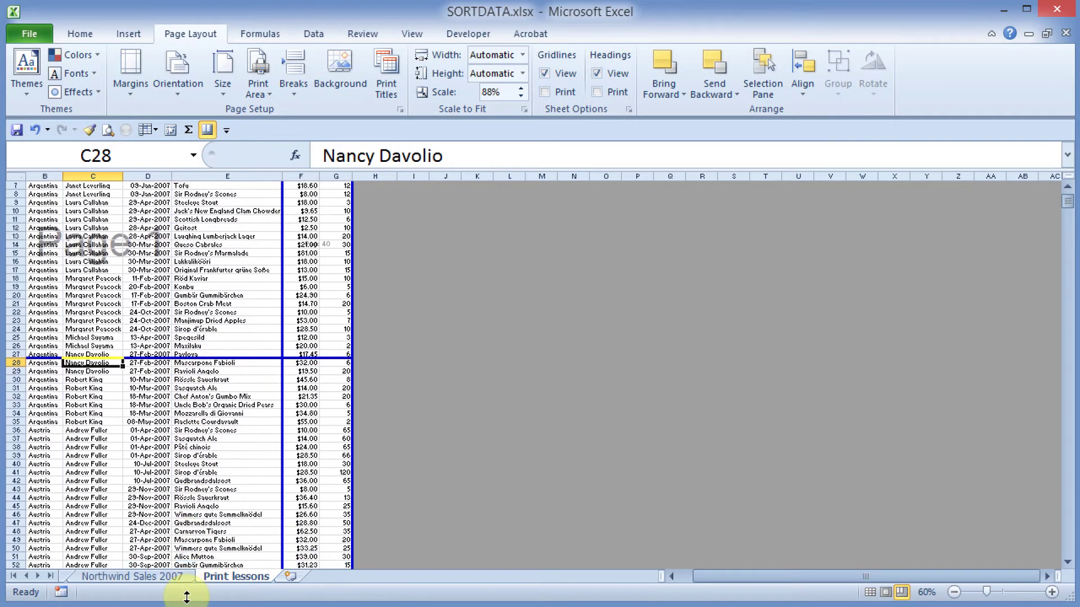
{"action": "scroll", "coordinate": [194, 540], "scroll_direction": "down", "scroll_amount": 2}
{"action": "left_click", "coordinate": [401, 109]}
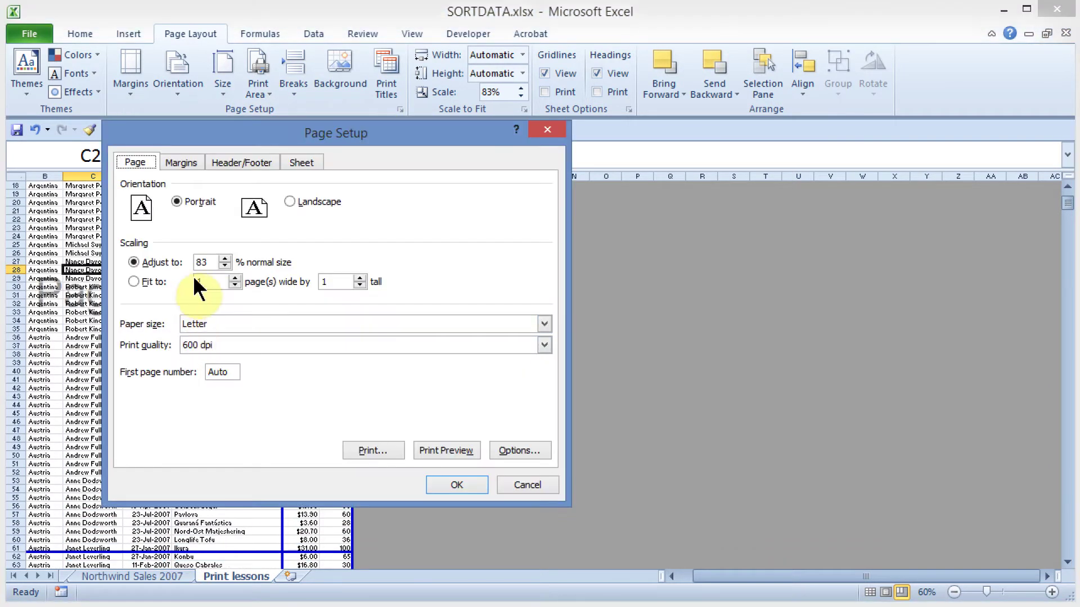
{"action": "left_click", "coordinate": [447, 484]}
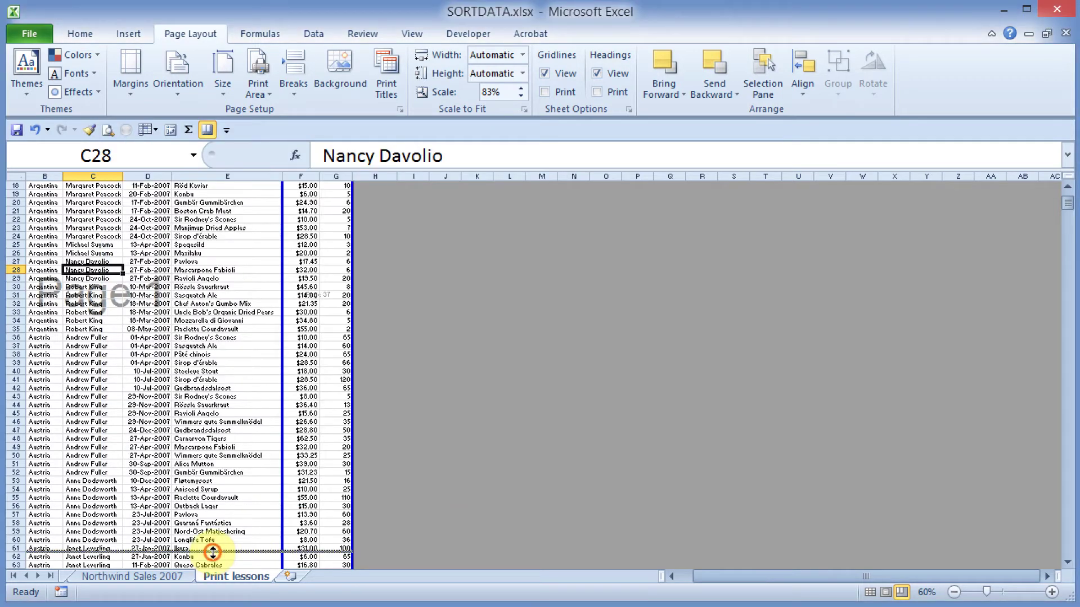
- Move the horizontal page break up to below row 6 and check the print scaling in Page Setup
{"action": "left_click_drag", "start_coordinate": [210, 552], "coordinate": [174, 232]}
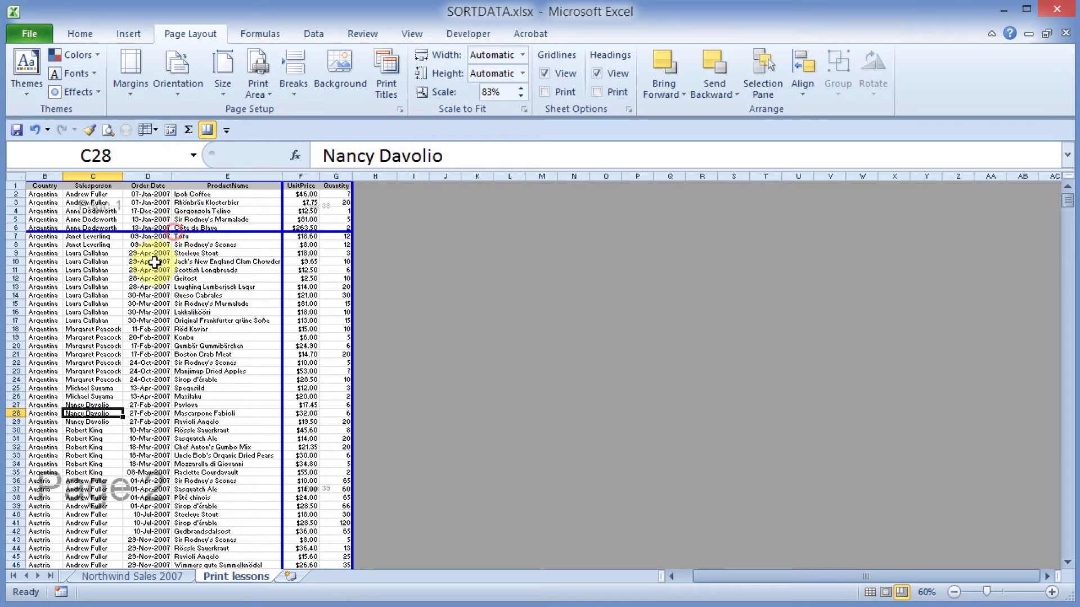
{"action": "left_click", "coordinate": [400, 109]}
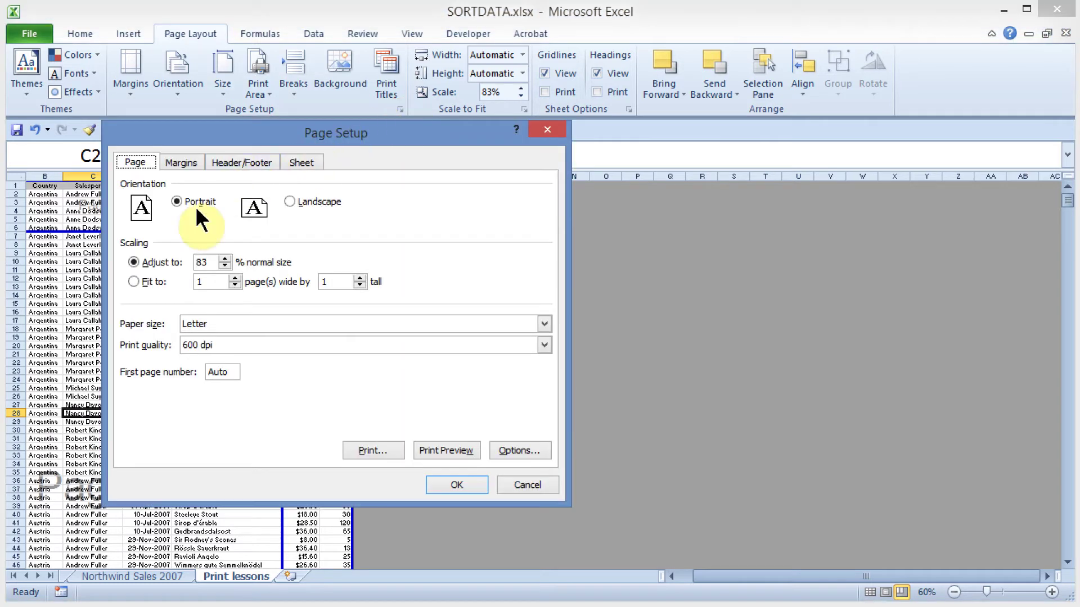
{"action": "left_click", "coordinate": [460, 487]}
- Remove the horizontal page break below row 6 by moving it above the print area, and check the print scaling
{"action": "left_click_drag", "start_coordinate": [196, 231], "coordinate": [203, 160]}
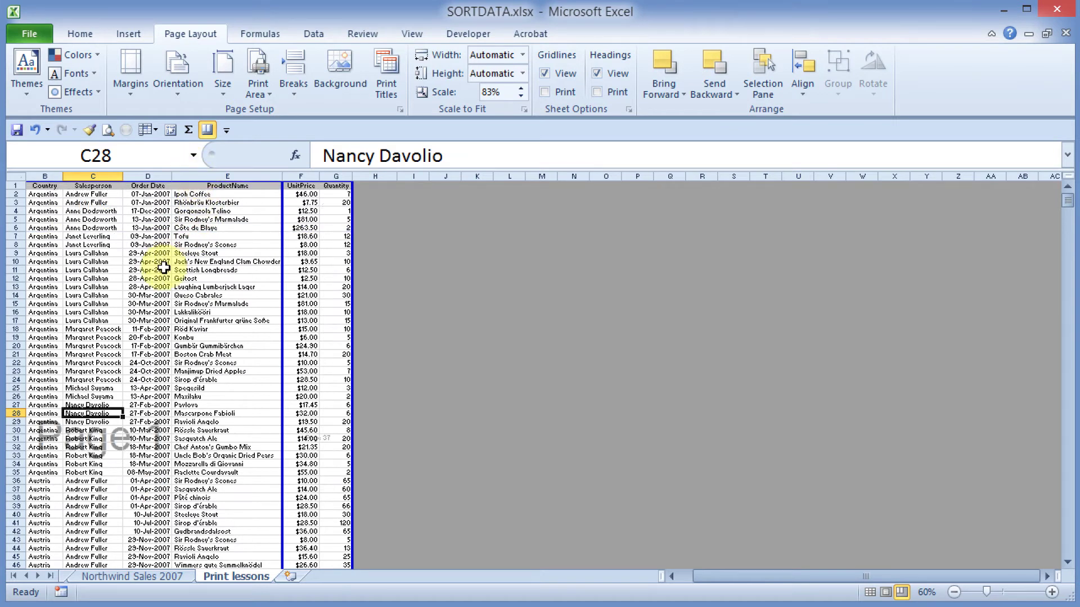
{"action": "scroll", "coordinate": [180, 273], "scroll_direction": "down", "scroll_amount": 10}
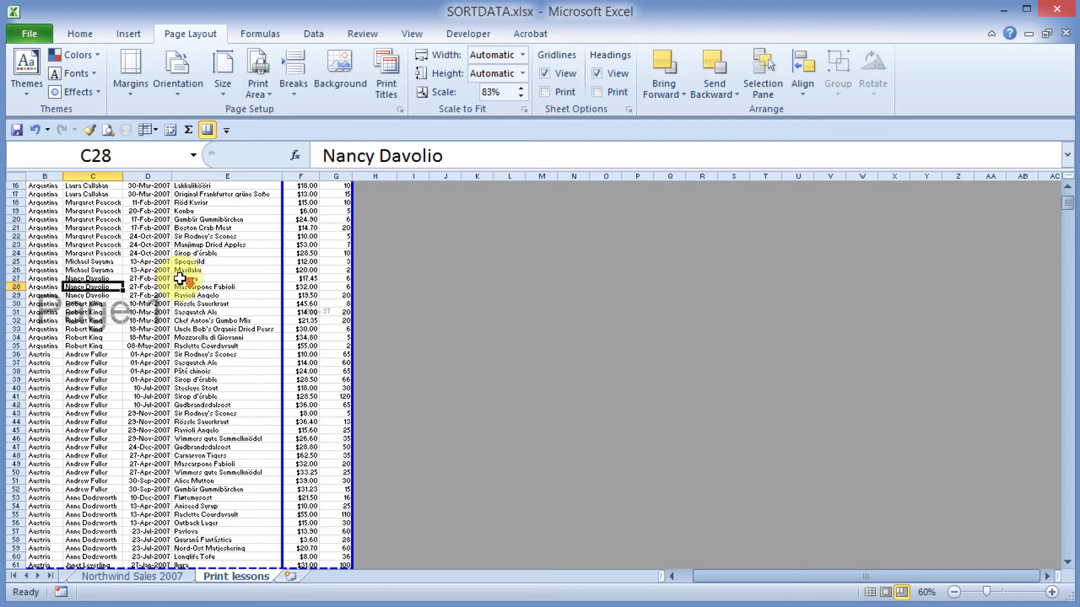
{"action": "scroll", "coordinate": [181, 272], "scroll_direction": "up", "scroll_amount": 9}
{"action": "left_click", "coordinate": [401, 109]}
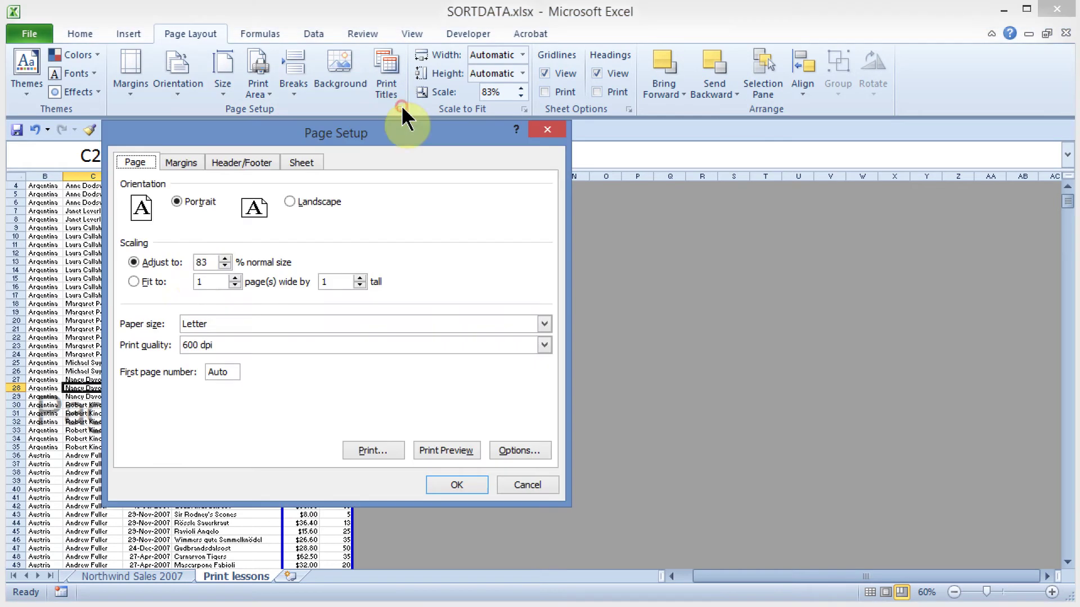
{"action": "left_click", "coordinate": [453, 484]}
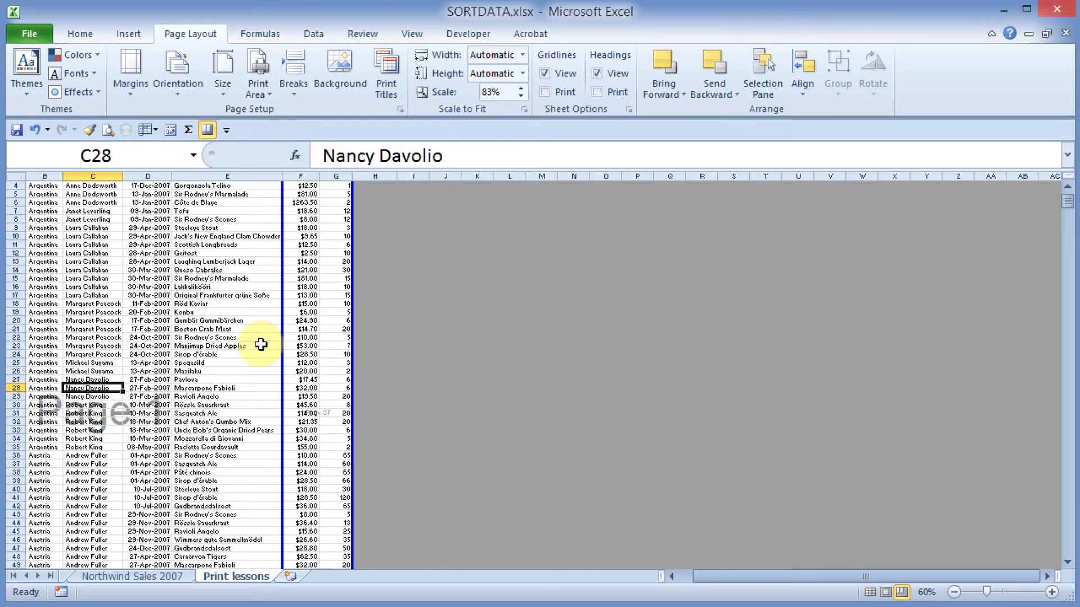
- Reset all page breaks on the sheet to the automatic ones and check the print scaling
{"action": "left_click", "coordinate": [291, 90]}
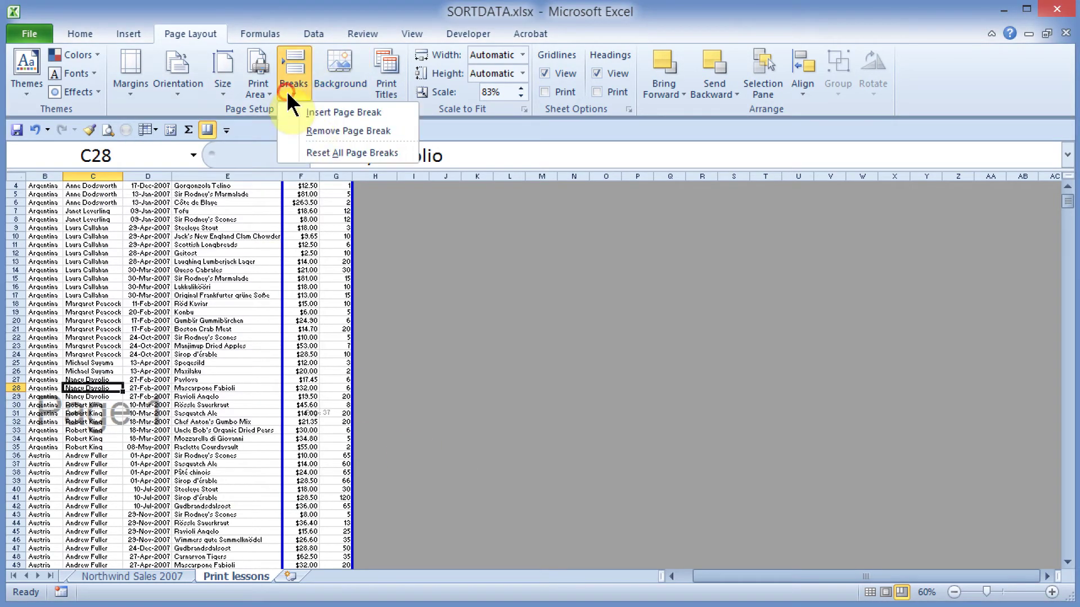
{"action": "left_click", "coordinate": [311, 153]}
{"action": "scroll", "coordinate": [212, 284], "scroll_direction": "down", "scroll_amount": 1}
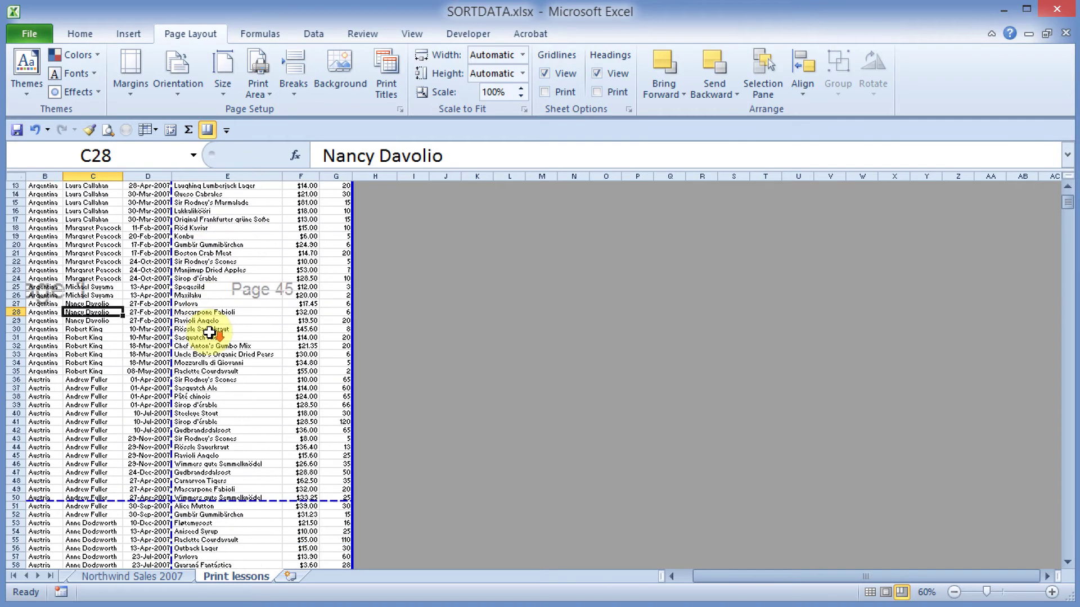
{"action": "left_click", "coordinate": [399, 109]}
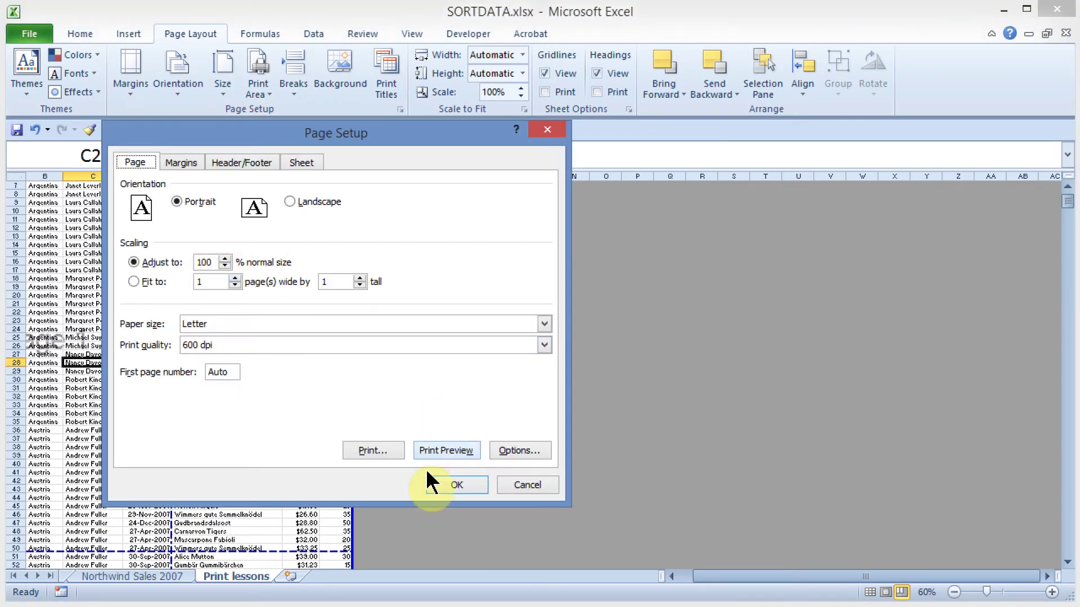
{"action": "left_click", "coordinate": [448, 483]}
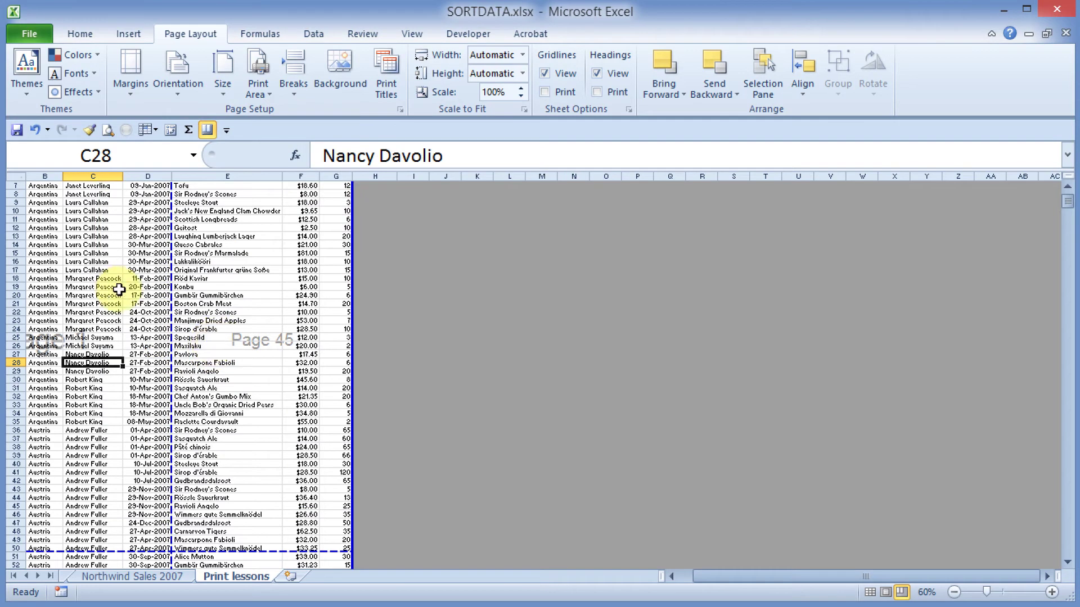
- Insert a manual page break at cell C20, splitting the sheet above row 20 and before column C
{"action": "left_click", "coordinate": [115, 294]}
{"action": "left_click", "coordinate": [293, 74]}
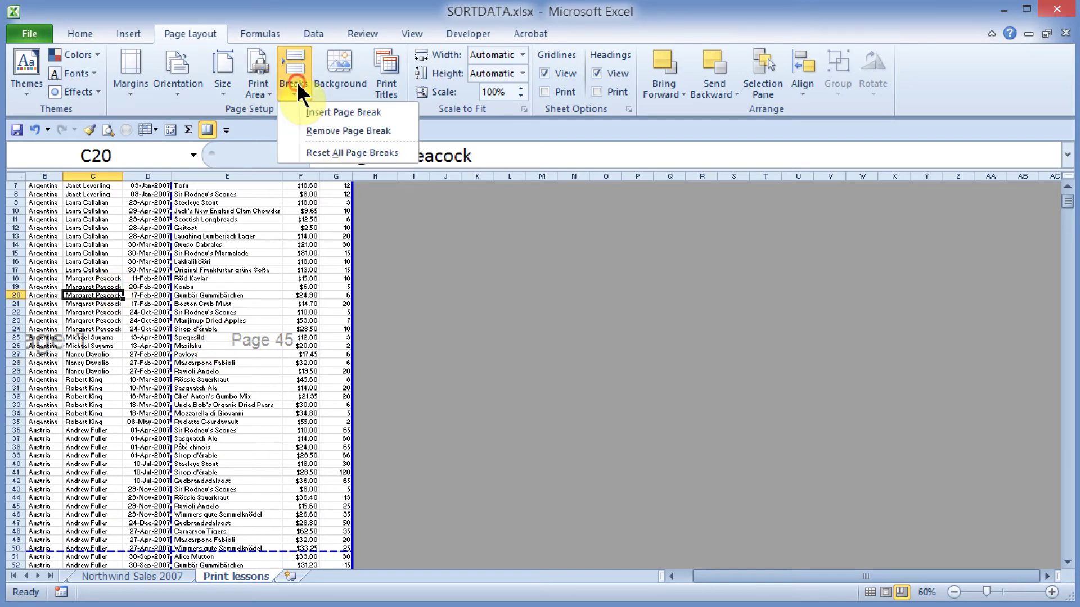
{"action": "left_click", "coordinate": [326, 111]}
{"action": "left_click", "coordinate": [200, 330]}
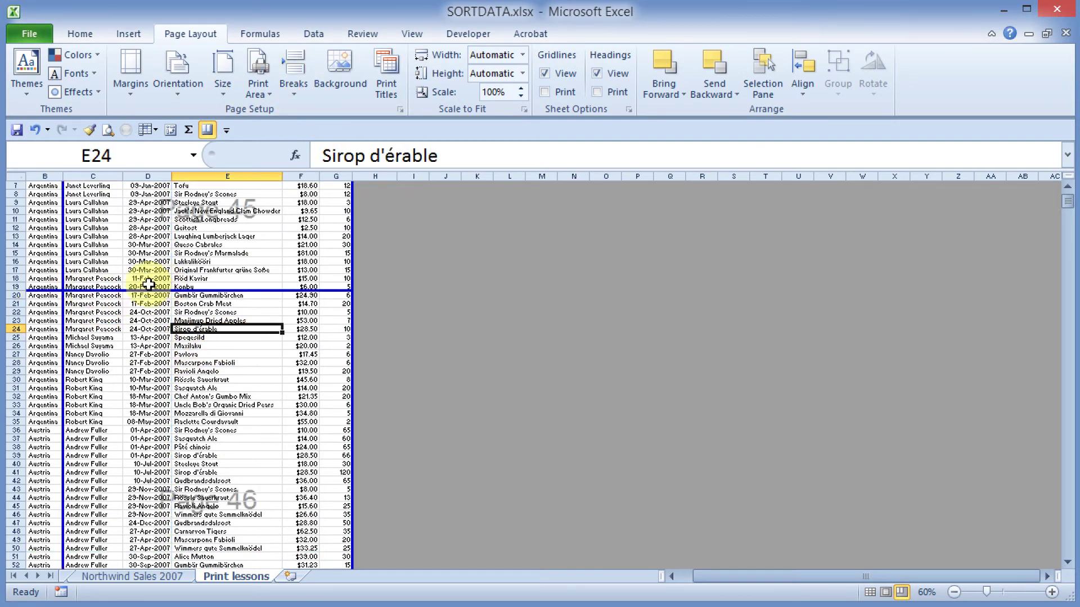
- Remove the horizontal page break above row 20, using cell E20 directly below it
{"action": "left_click", "coordinate": [193, 297]}
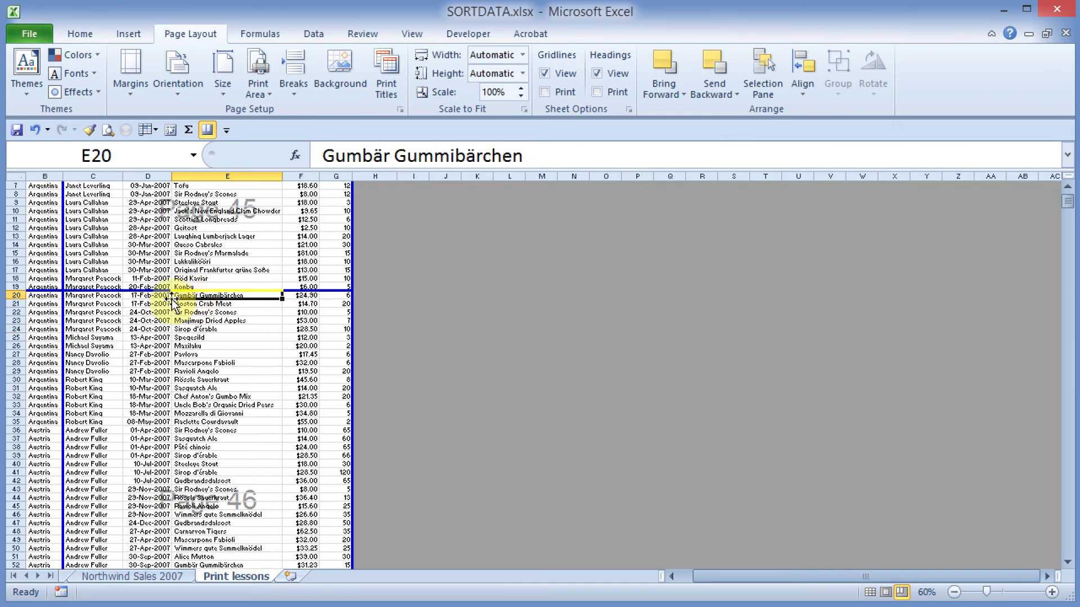
{"action": "left_click", "coordinate": [148, 297]}
{"action": "left_click", "coordinate": [220, 298]}
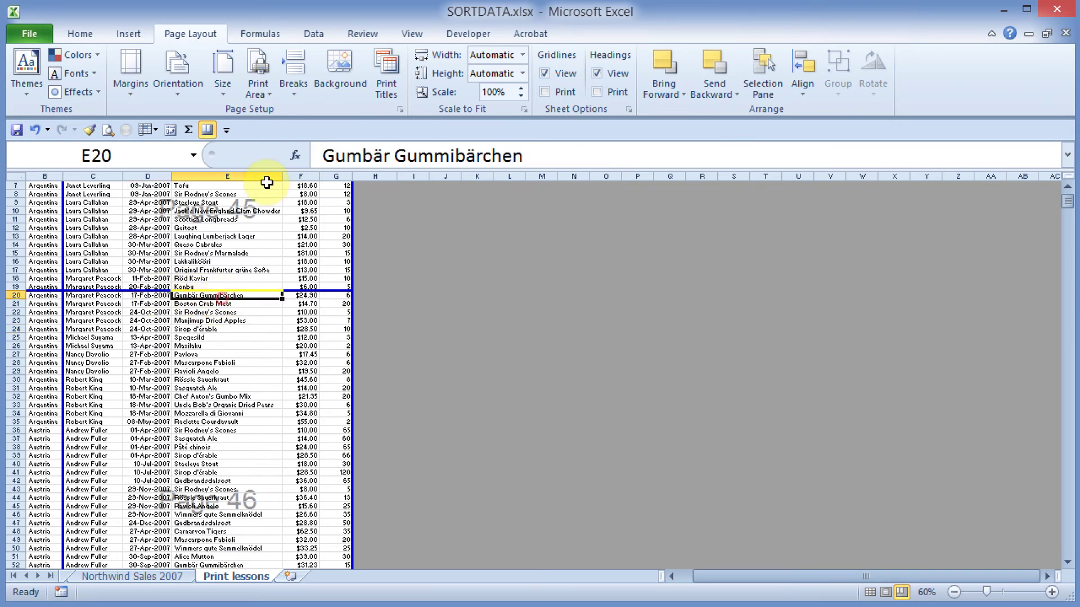
{"action": "left_click", "coordinate": [293, 93]}
{"action": "left_click", "coordinate": [325, 132]}
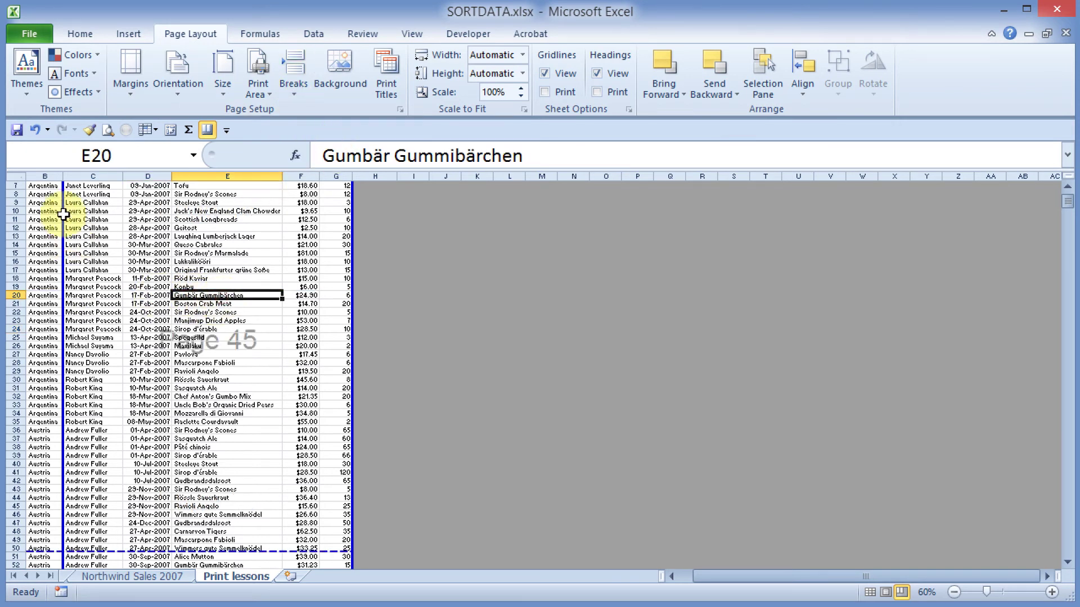
- Remove the vertical page break before column C, using cell C16 directly beside it
{"action": "left_click", "coordinate": [86, 261]}
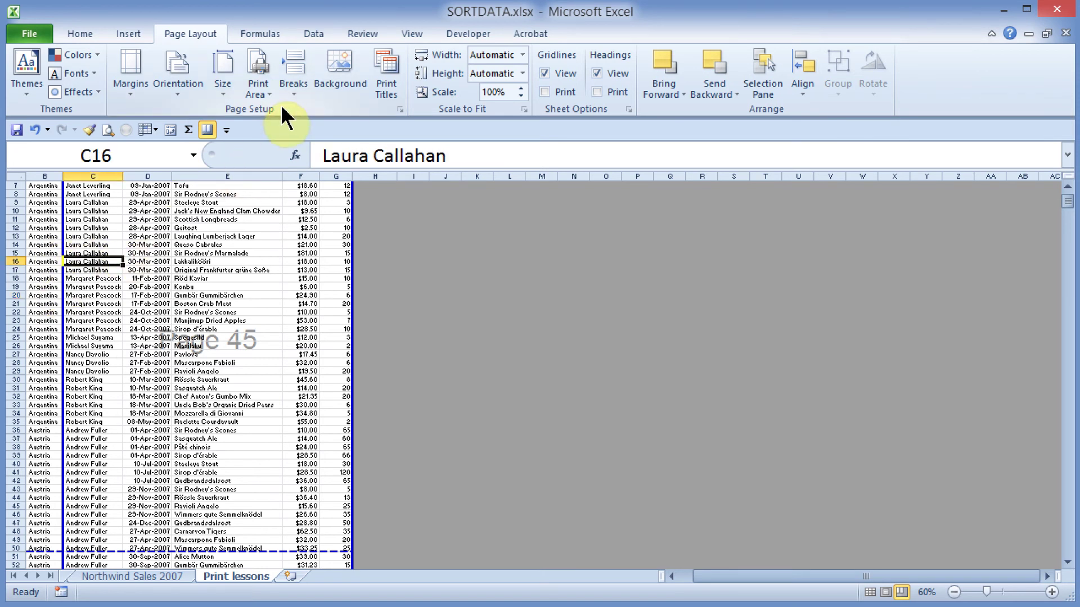
{"action": "left_click", "coordinate": [293, 93]}
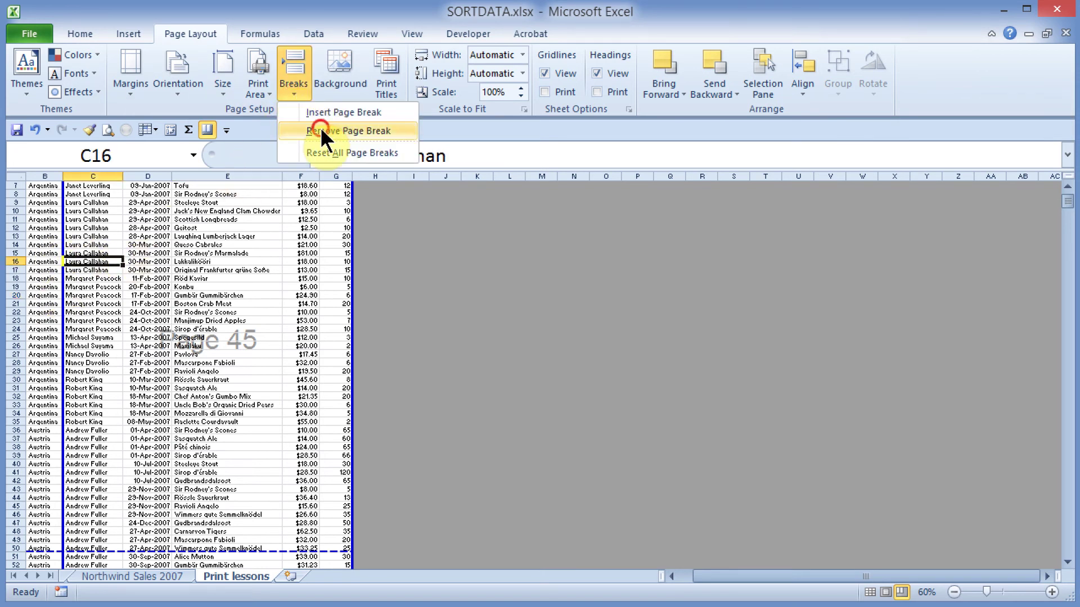